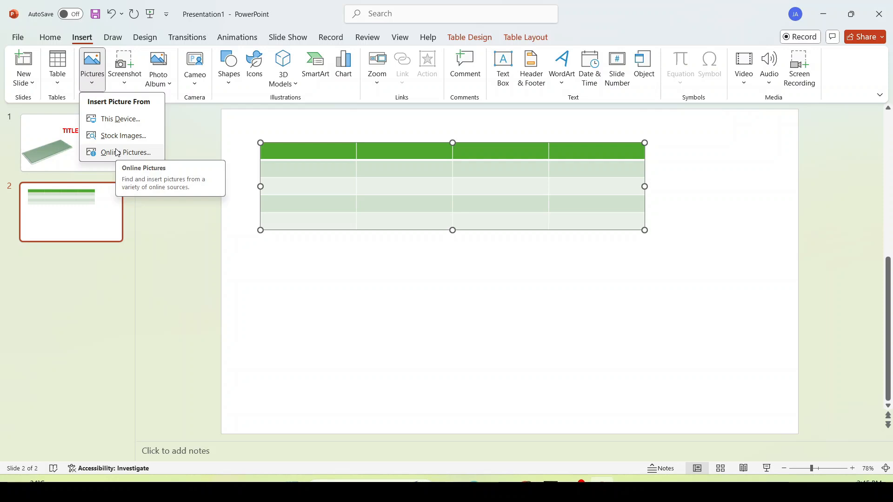
Step: Examine the options for inserting a picture from this device, a cameo and shapes on slide 2
{"action": "left_click", "coordinate": [122, 119]}
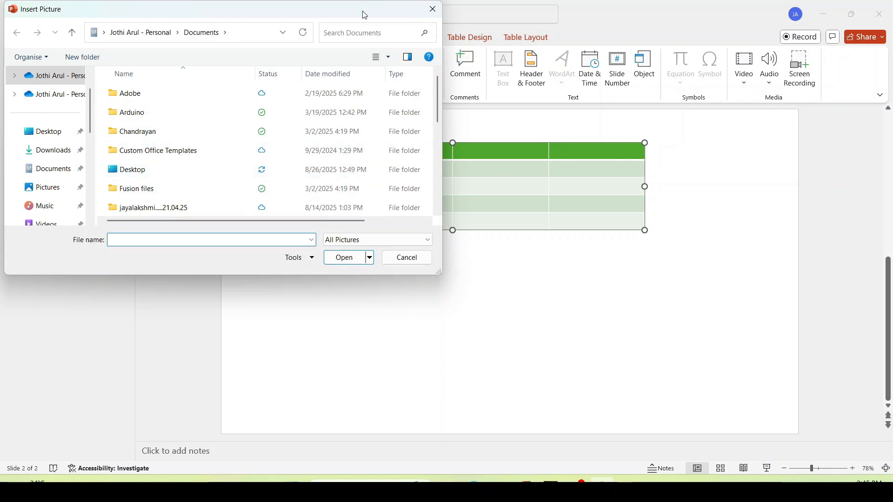
{"action": "left_click", "coordinate": [433, 10]}
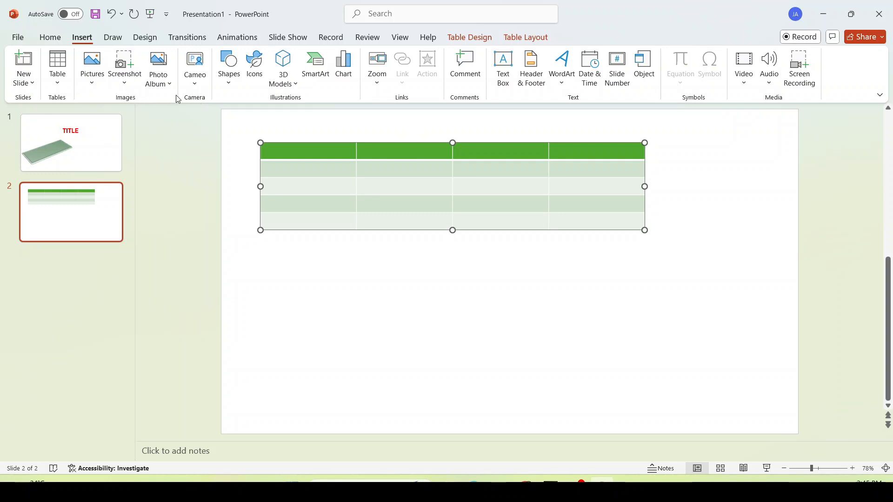
{"action": "left_click", "coordinate": [192, 88]}
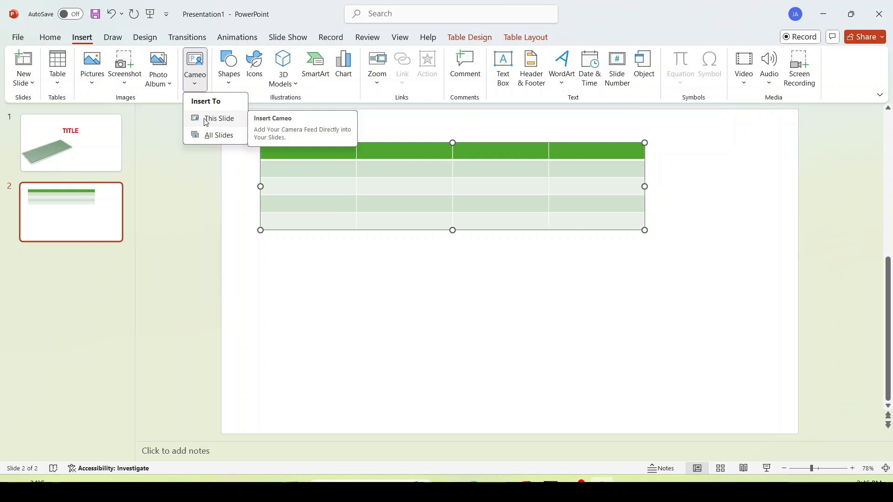
{"action": "left_click", "coordinate": [230, 82]}
{"action": "left_click", "coordinate": [230, 82]}
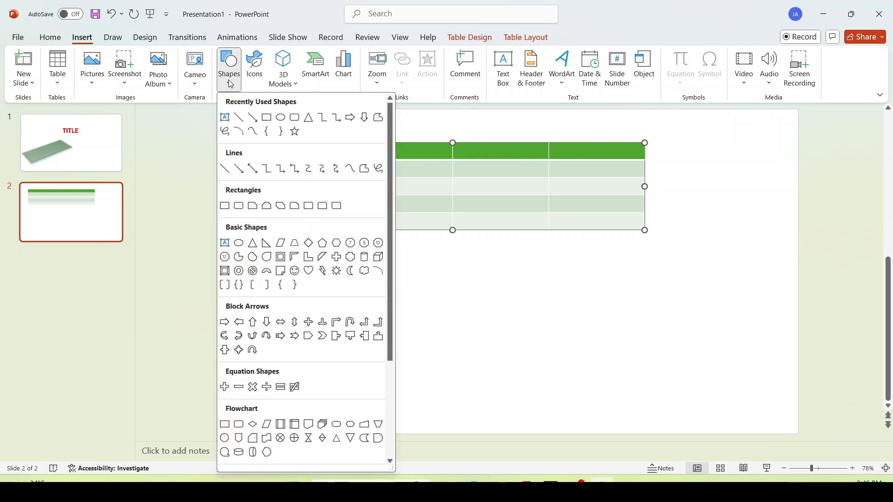
{"action": "left_click", "coordinate": [520, 371]}
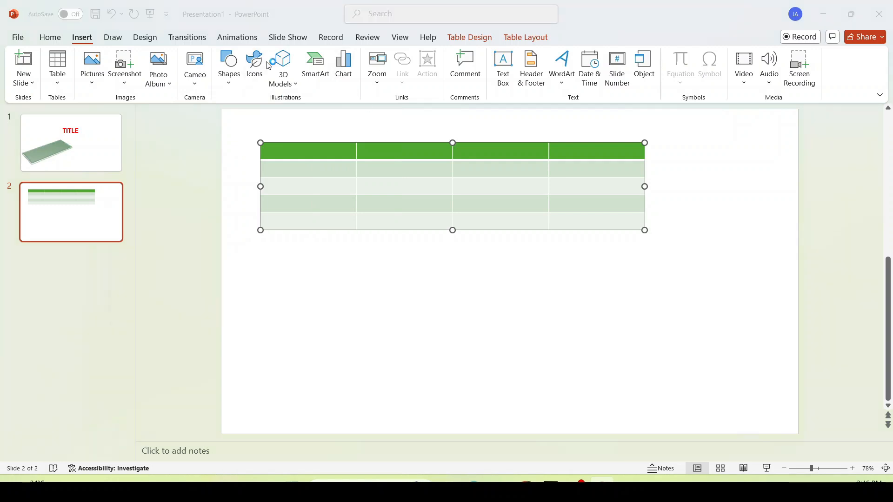
Step: Examine the dialogs for inserting icons and stock 3D models, and close each without inserting anything
{"action": "left_click", "coordinate": [268, 67]}
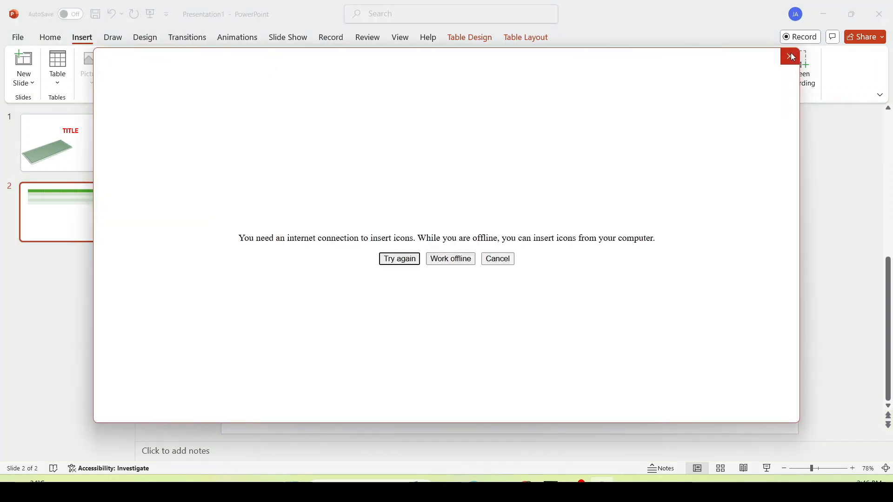
{"action": "left_click", "coordinate": [791, 56]}
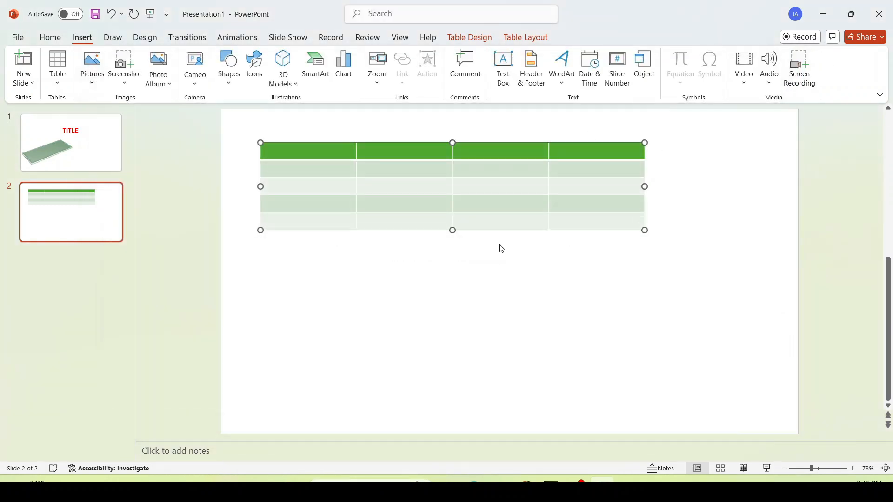
{"action": "left_click", "coordinate": [280, 88]}
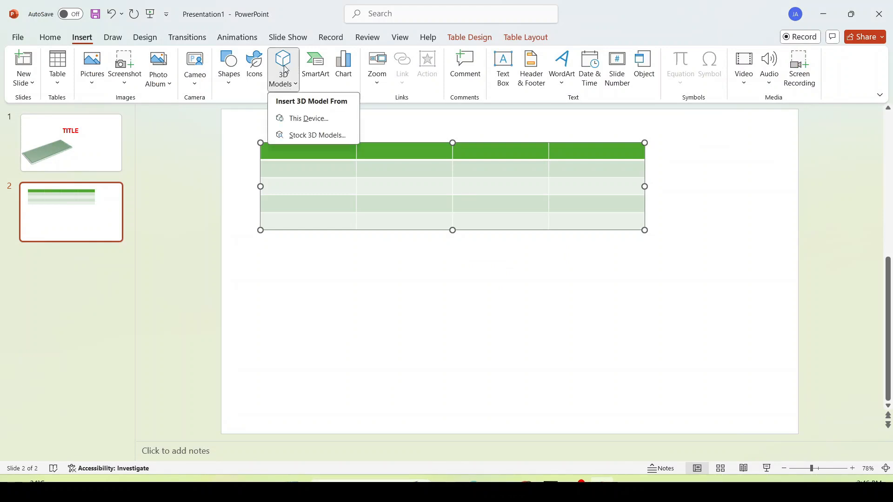
{"action": "left_click", "coordinate": [285, 65]}
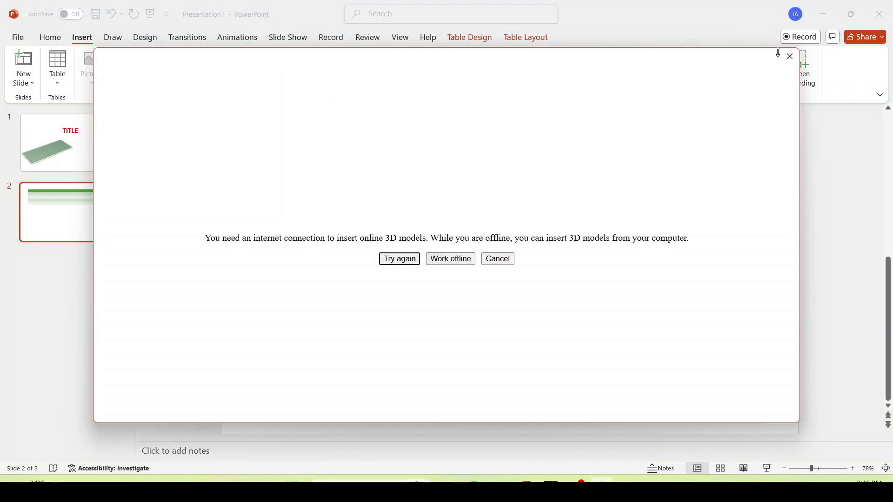
{"action": "left_click", "coordinate": [789, 56]}
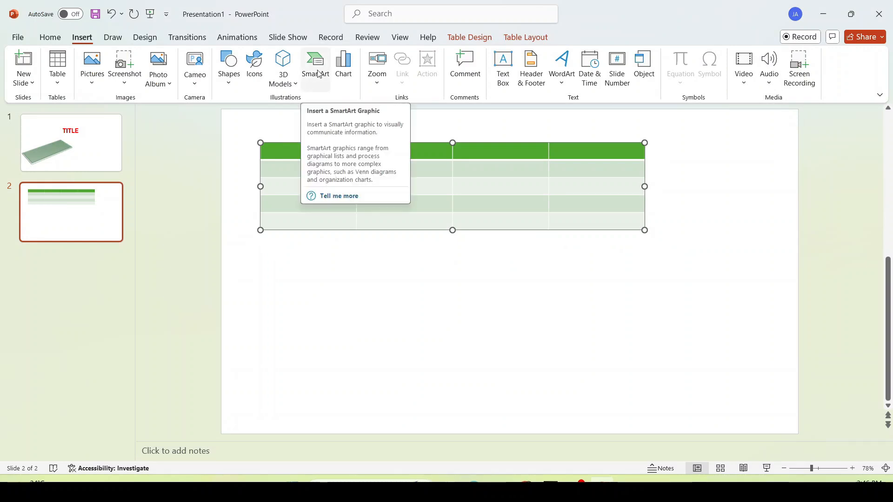
Step: Insert a Clustered Column chart on slide 2 and enlarge its data sheet window to show all four categories
{"action": "left_click", "coordinate": [350, 78]}
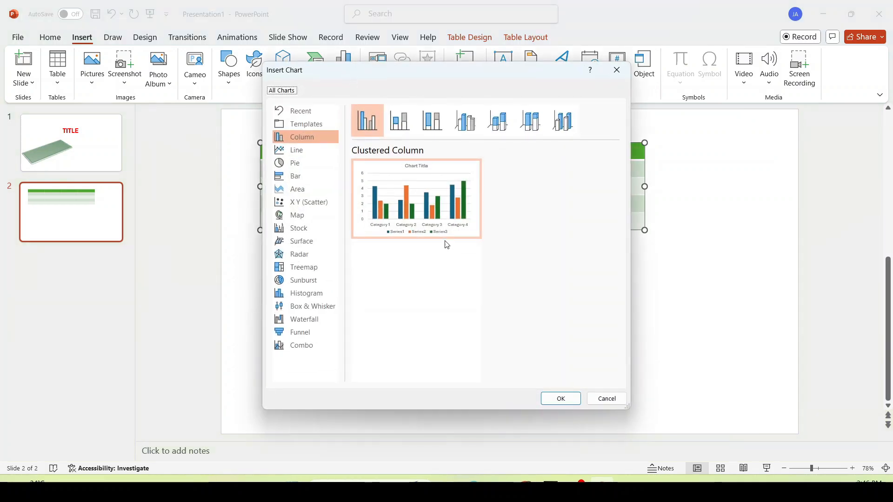
{"action": "left_click", "coordinate": [563, 398]}
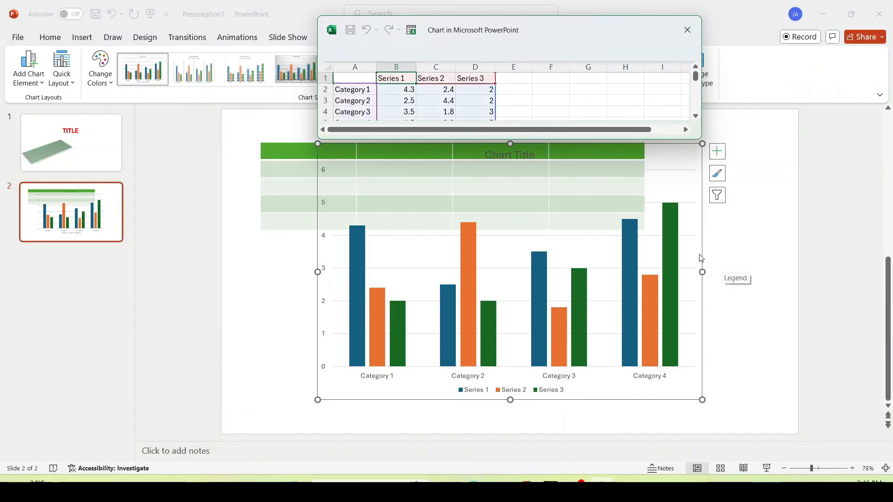
{"action": "scroll", "coordinate": [568, 97], "scroll_direction": "down", "scroll_amount": 3}
{"action": "scroll", "coordinate": [567, 98], "scroll_direction": "up", "scroll_amount": 3}
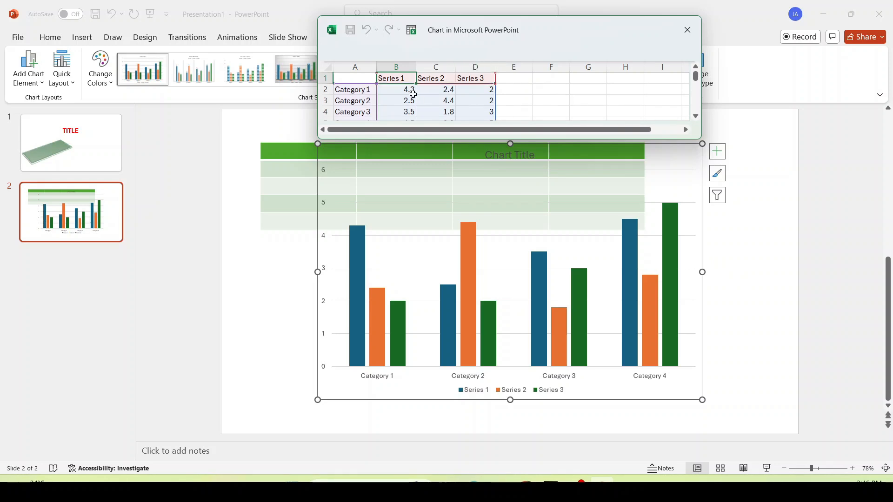
{"action": "left_click_drag", "start_coordinate": [484, 142], "coordinate": [484, 245]}
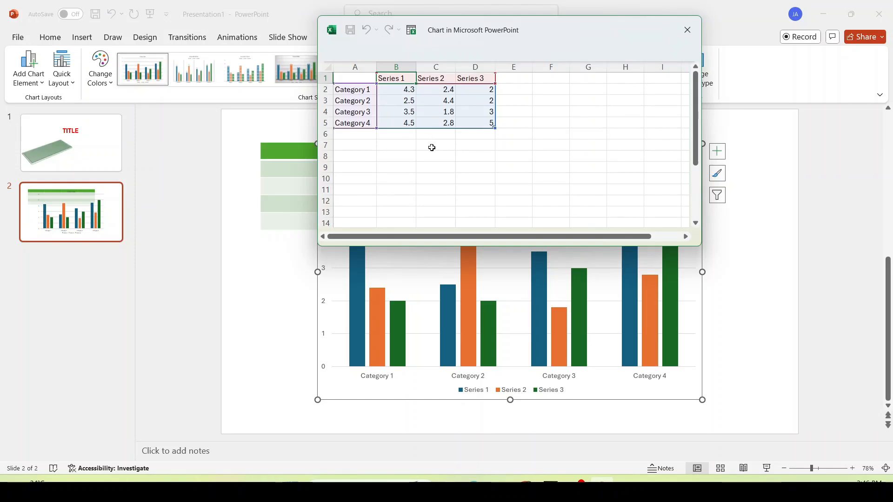
Step: Clear the Series 1 header and the four category labels in the chart's data sheet
{"action": "key", "text": "BackSpace"}
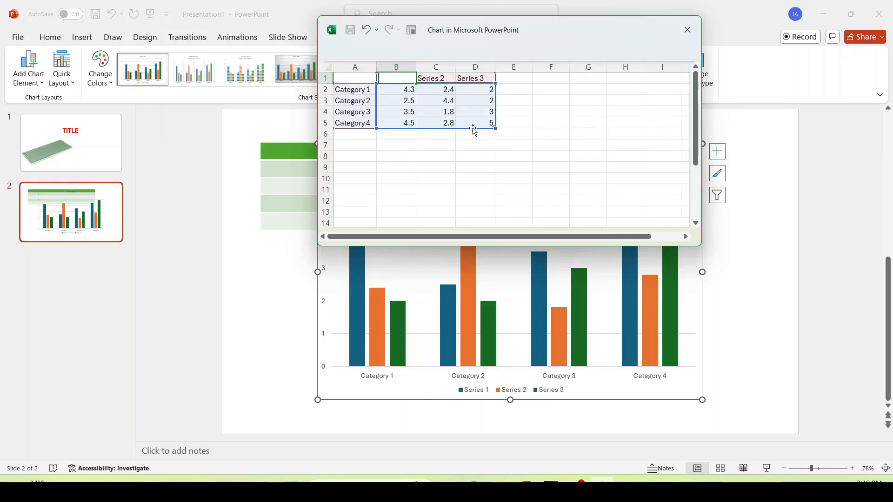
{"action": "left_click", "coordinate": [361, 91]}
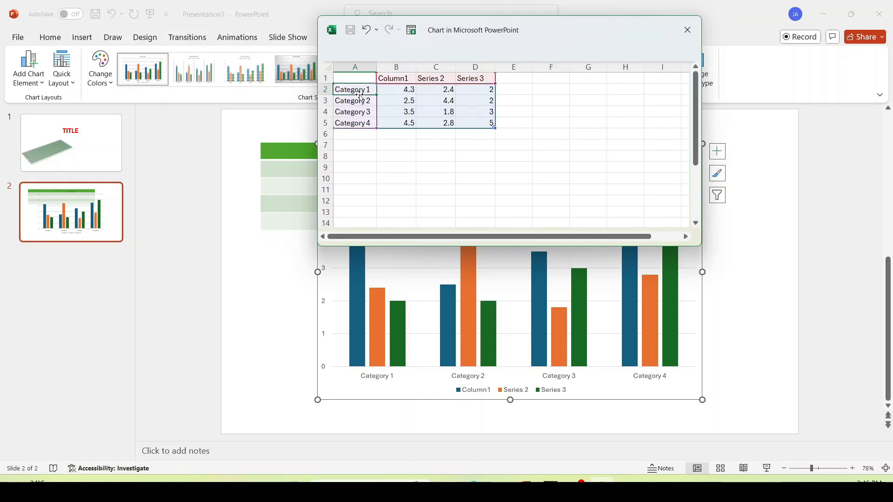
{"action": "key", "text": "BackSpace"}
{"action": "left_click", "coordinate": [366, 101]}
{"action": "key", "text": "BackSpace"}
{"action": "left_click", "coordinate": [369, 112]}
{"action": "key", "text": "BackSpace"}
{"action": "left_click", "coordinate": [366, 125]}
{"action": "key", "text": "BackSpace"}
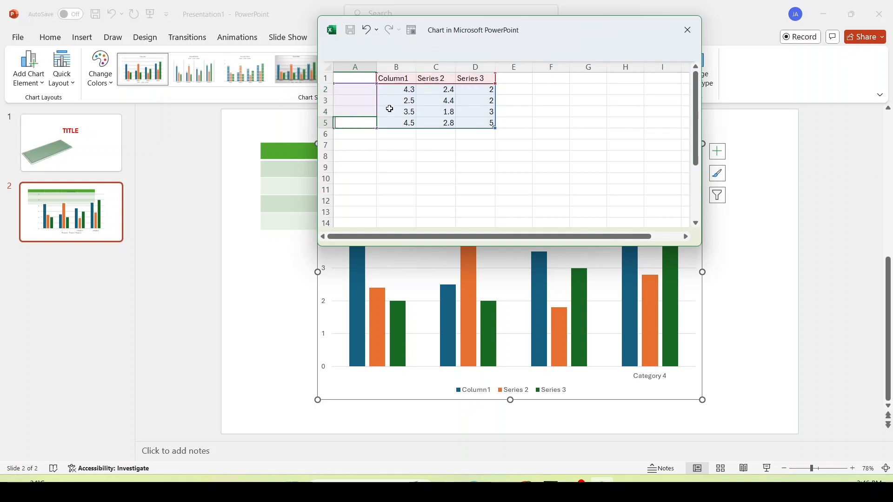
Step: Clear the three series headers in the chart's data sheet and delete the chart from the slide
{"action": "left_click", "coordinate": [410, 79]}
{"action": "key", "text": "BackSpace"}
{"action": "left_click", "coordinate": [431, 80]}
{"action": "key", "text": "BackSpace"}
{"action": "left_click", "coordinate": [475, 80]}
{"action": "key", "text": "BackSpace"}
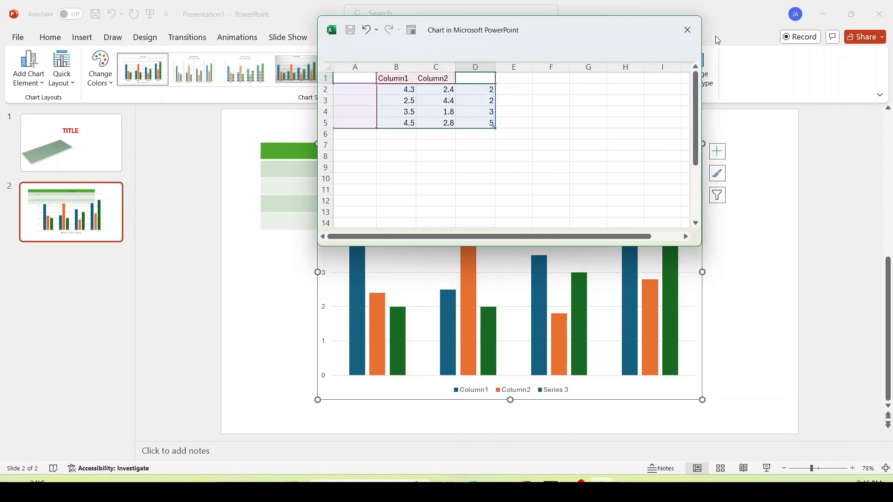
{"action": "left_click", "coordinate": [687, 30]}
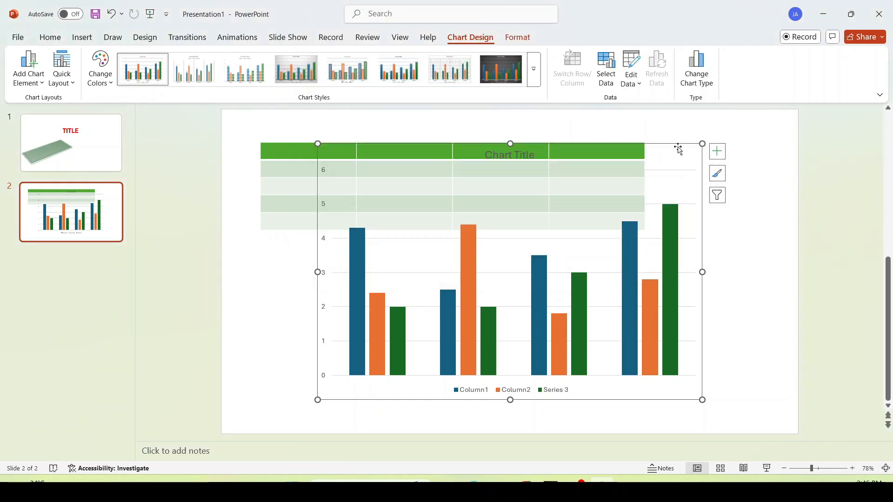
{"action": "key", "text": "Delete"}
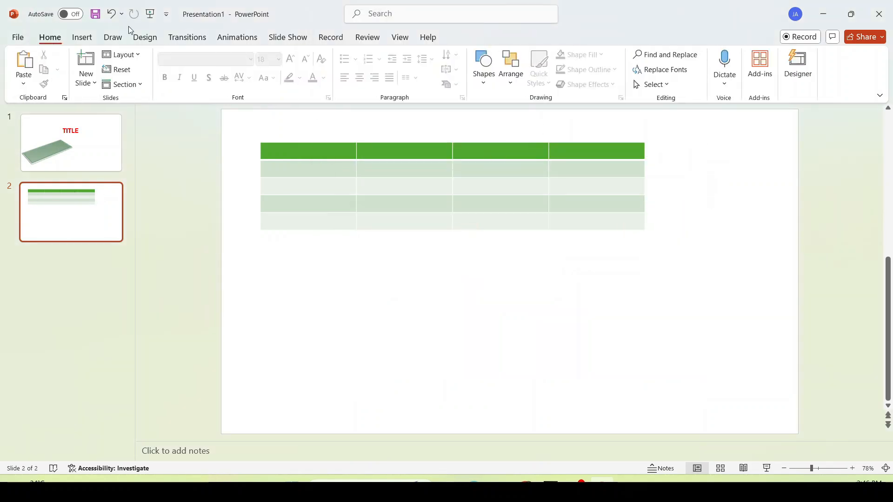
Step: Draw a wide, empty text box on slide 2 below the table
{"action": "left_click", "coordinate": [80, 38]}
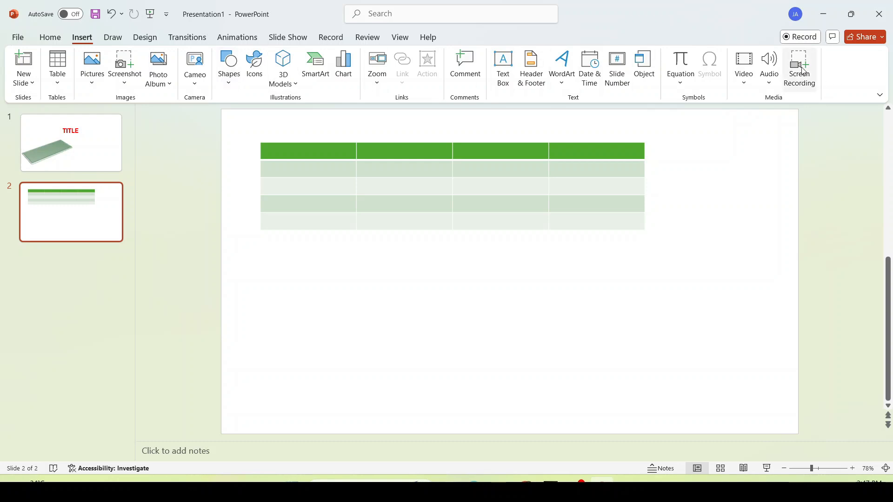
{"action": "left_click", "coordinate": [505, 79]}
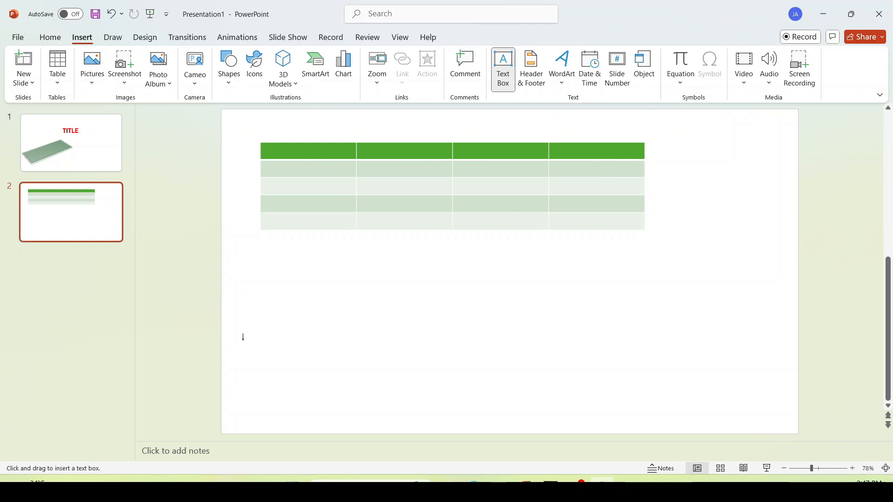
{"action": "left_click_drag", "start_coordinate": [261, 286], "coordinate": [600, 381]}
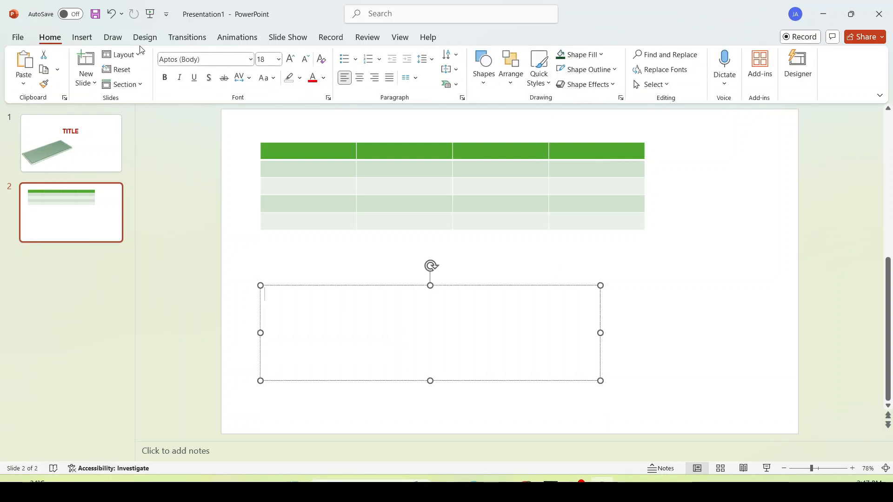
Step: Examine the slide's header and footer settings and close them without applying anything
{"action": "left_click", "coordinate": [82, 38]}
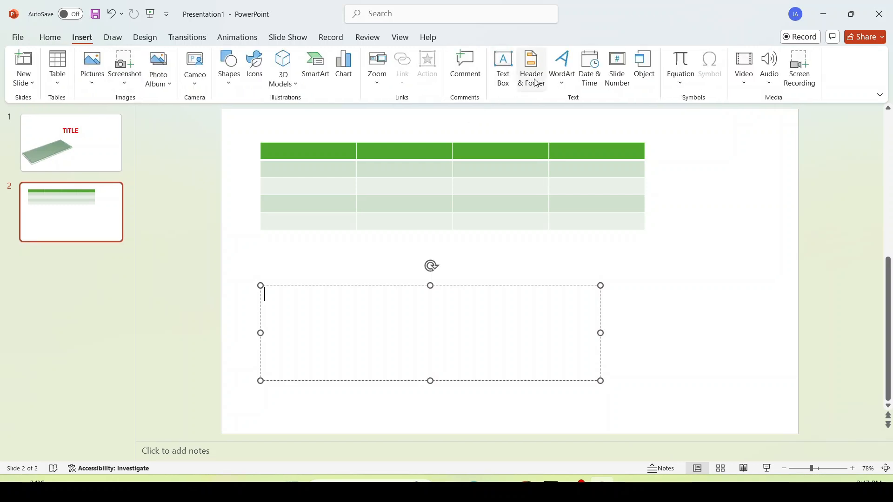
{"action": "left_click", "coordinate": [537, 83]}
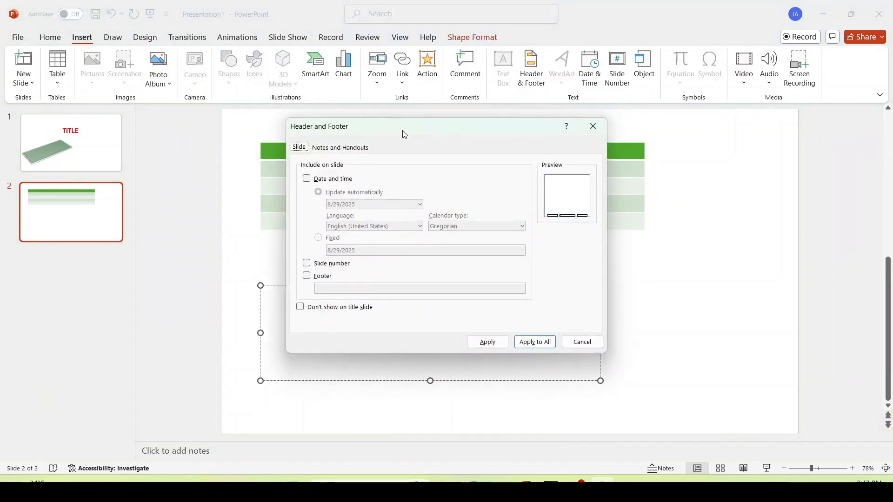
{"action": "left_click", "coordinate": [593, 126]}
Step: Add purple reflected WordArt reading "W" below the table and widen its box to about 1.36"
{"action": "left_click", "coordinate": [570, 65]}
{"action": "left_click", "coordinate": [595, 151]}
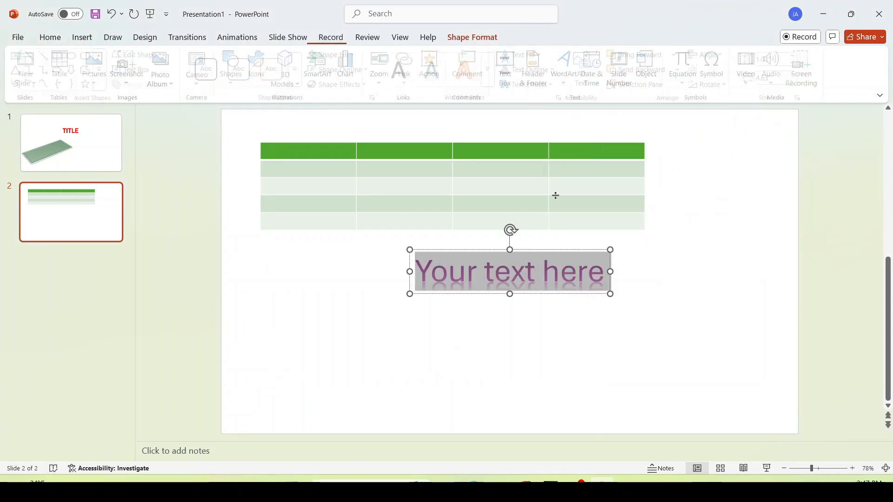
{"action": "left_click", "coordinate": [548, 275]}
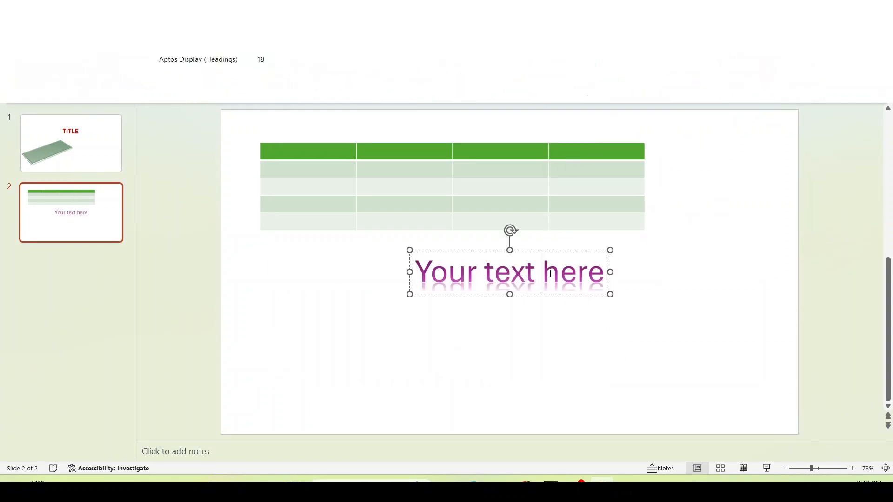
{"action": "left_click_drag", "start_coordinate": [604, 275], "coordinate": [424, 282]}
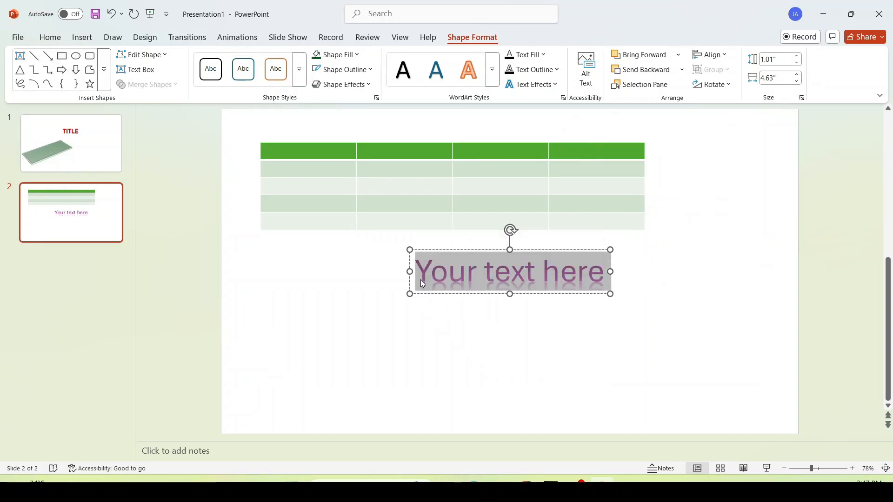
{"action": "type", "text": "W"}
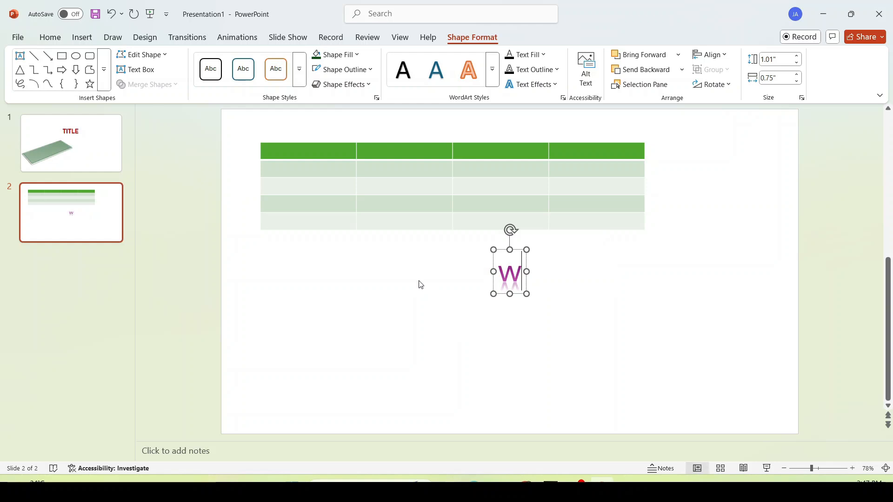
{"action": "left_click_drag", "start_coordinate": [527, 294], "coordinate": [554, 307]}
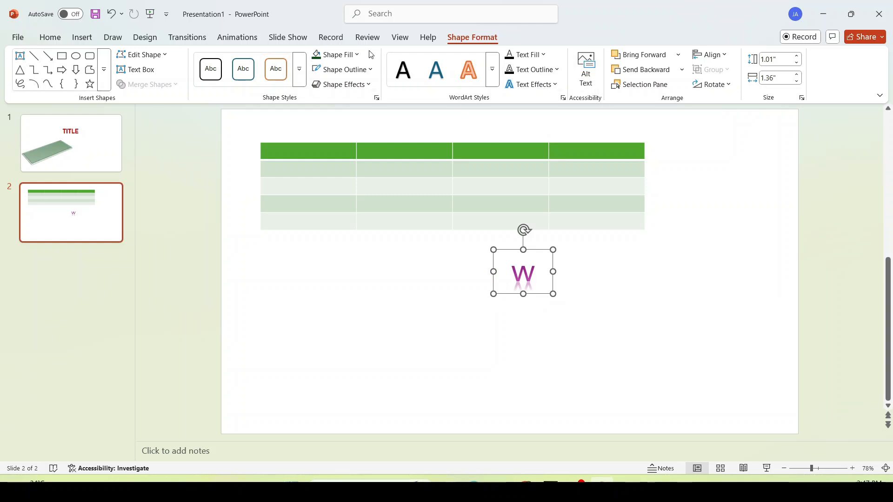
Step: Examine the shape fill colours for the WordArt box and the date and time settings for slides
{"action": "left_click", "coordinate": [365, 55]}
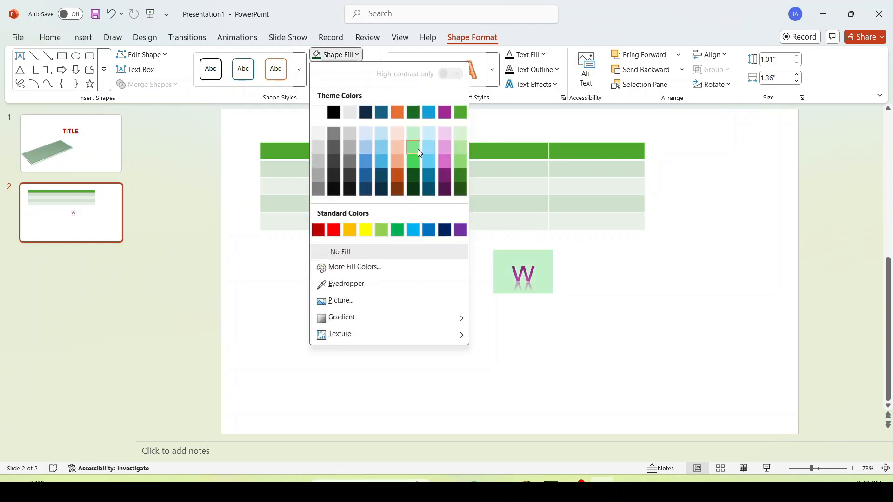
{"action": "left_click", "coordinate": [725, 355]}
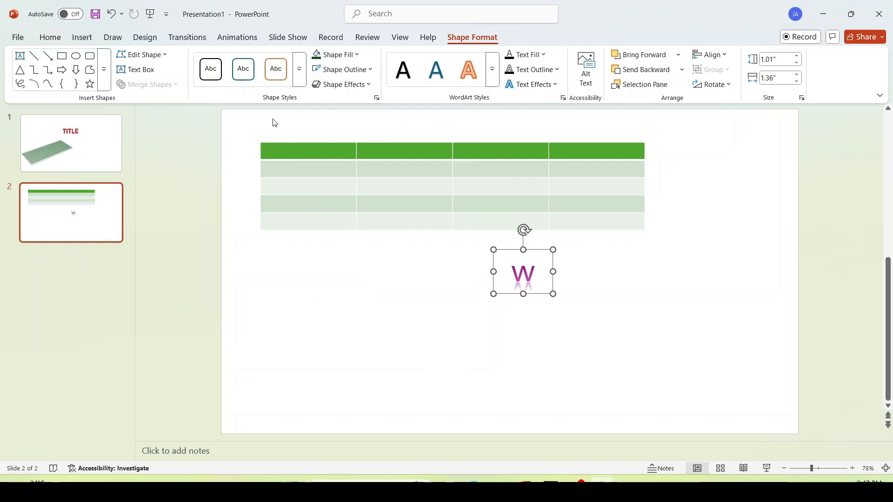
{"action": "left_click", "coordinate": [89, 37]}
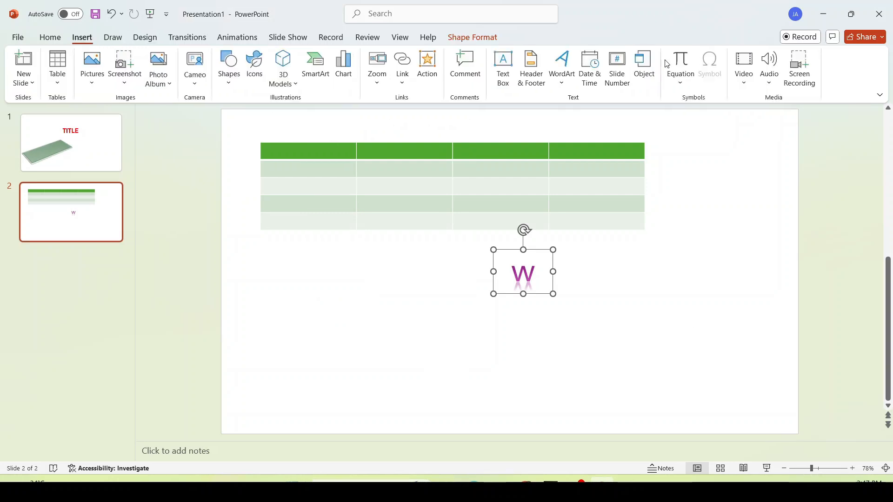
{"action": "left_click", "coordinate": [587, 69]}
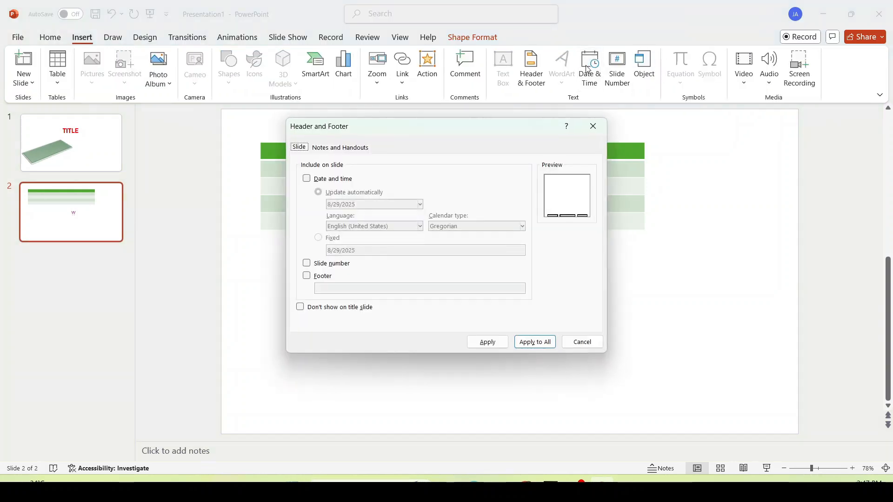
{"action": "left_click", "coordinate": [593, 126]}
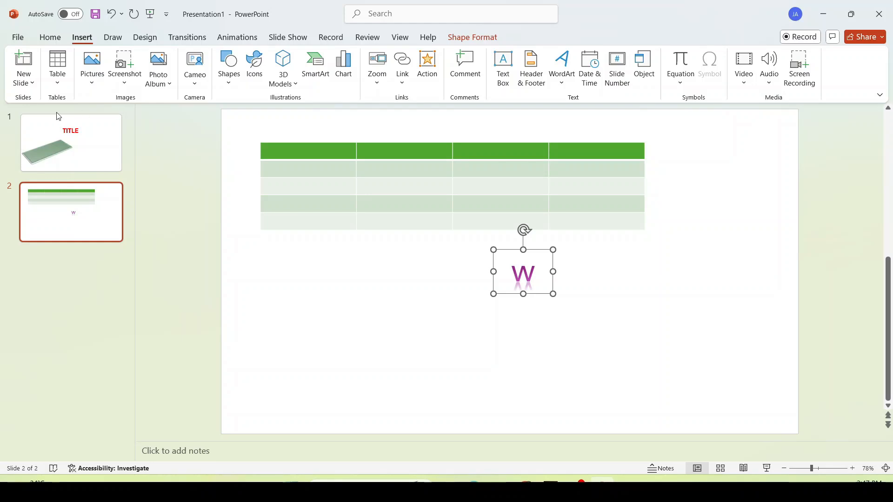
Step: Review the drawing, design and transition options, and delete the "W" WordArt from slide 2
{"action": "left_click", "coordinate": [114, 38]}
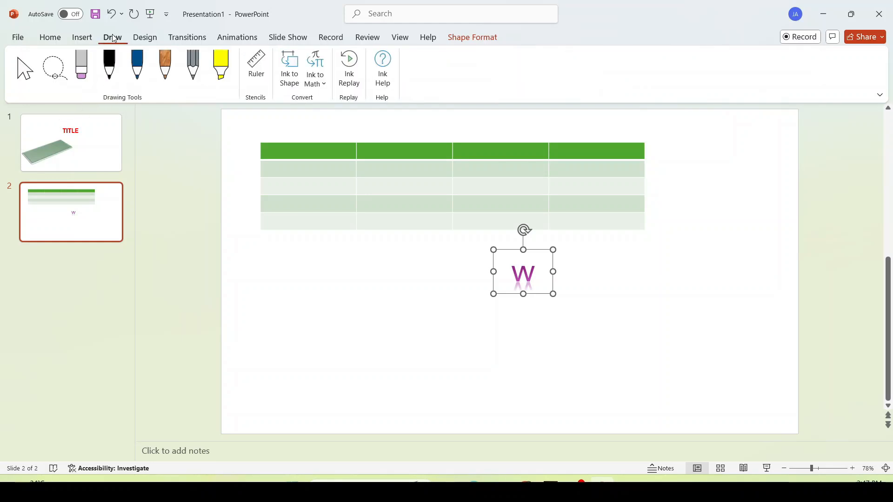
{"action": "left_click", "coordinate": [152, 43]}
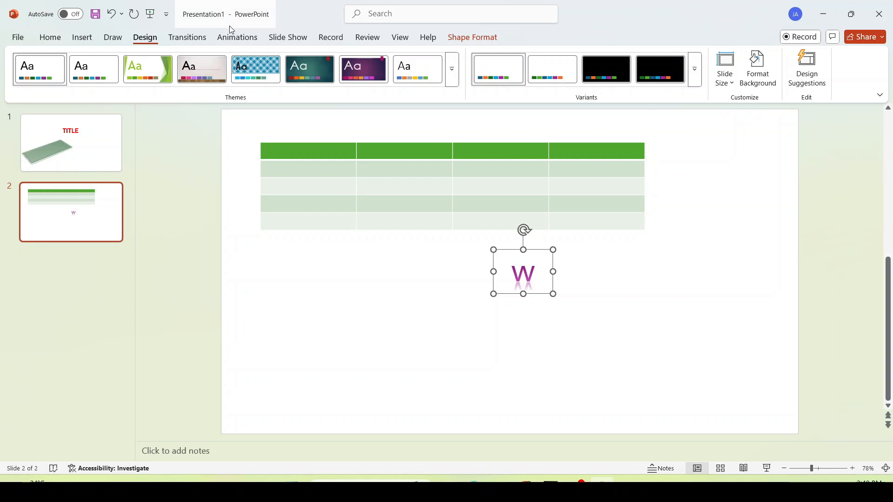
{"action": "left_click", "coordinate": [194, 39]}
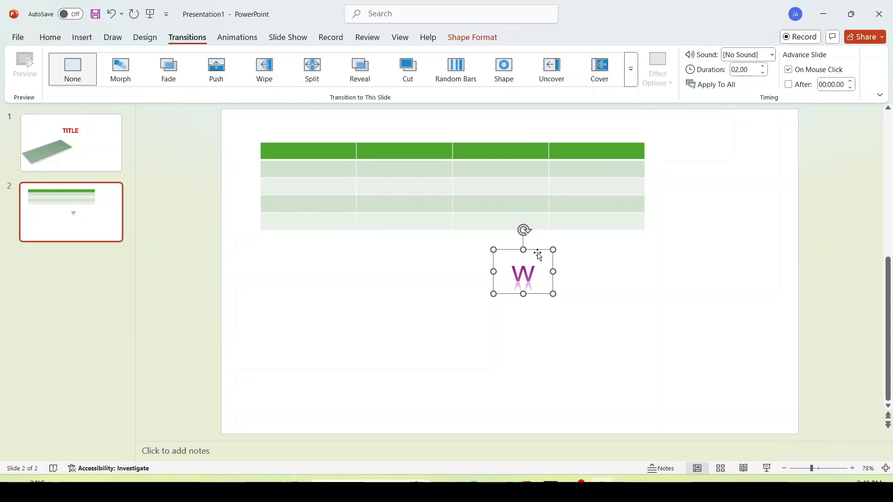
{"action": "key", "text": "Delete"}
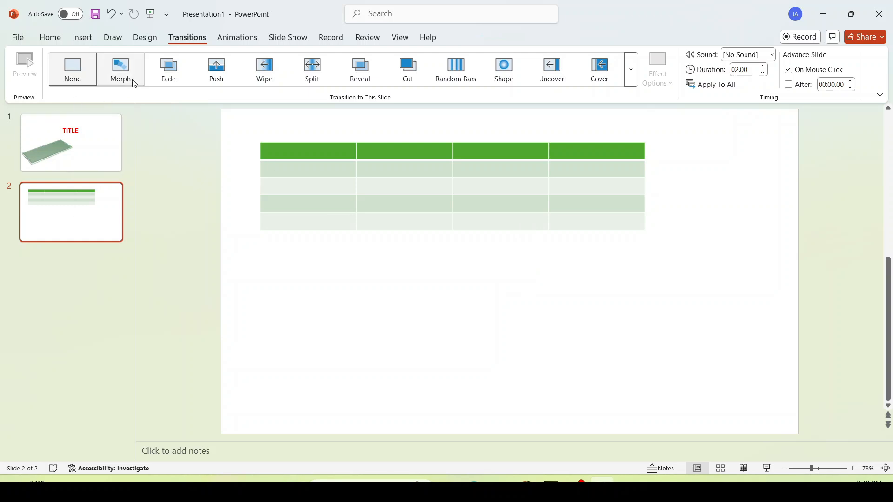
Step: Compare slides 1 and 2 by viewing them in turn
{"action": "left_click", "coordinate": [237, 39]}
{"action": "left_click", "coordinate": [190, 39]}
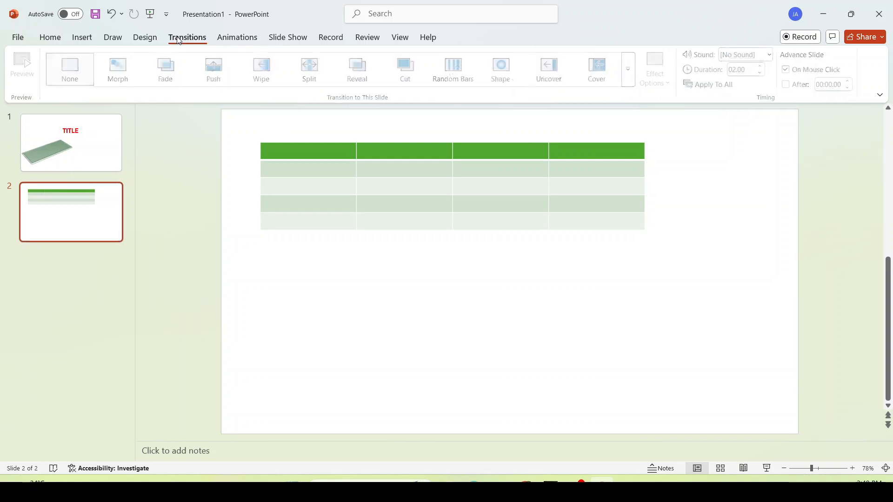
{"action": "left_click", "coordinate": [80, 147]}
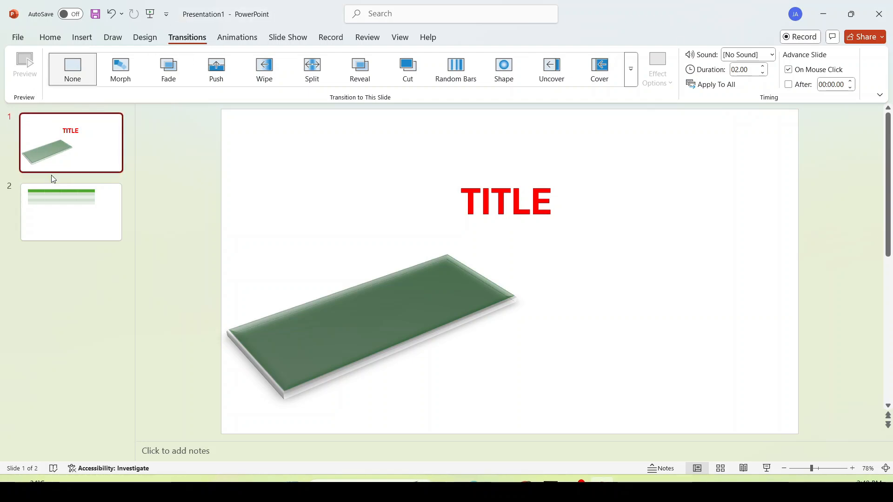
{"action": "left_click", "coordinate": [97, 192]}
{"action": "left_click", "coordinate": [93, 165]}
{"action": "left_click", "coordinate": [93, 200]}
{"action": "left_click", "coordinate": [100, 162]}
{"action": "left_click", "coordinate": [118, 207]}
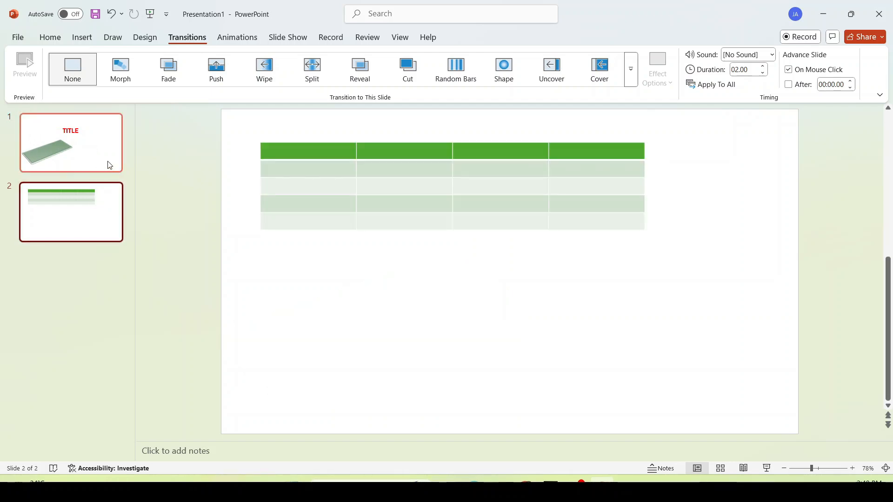
Step: Try the Morph and Honeycomb transitions on slide 1
{"action": "left_click", "coordinate": [109, 160]}
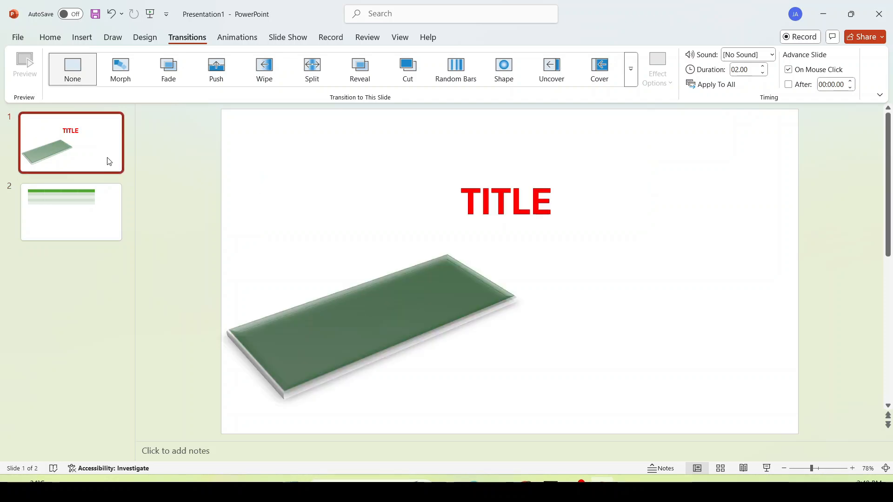
{"action": "left_click", "coordinate": [125, 78]}
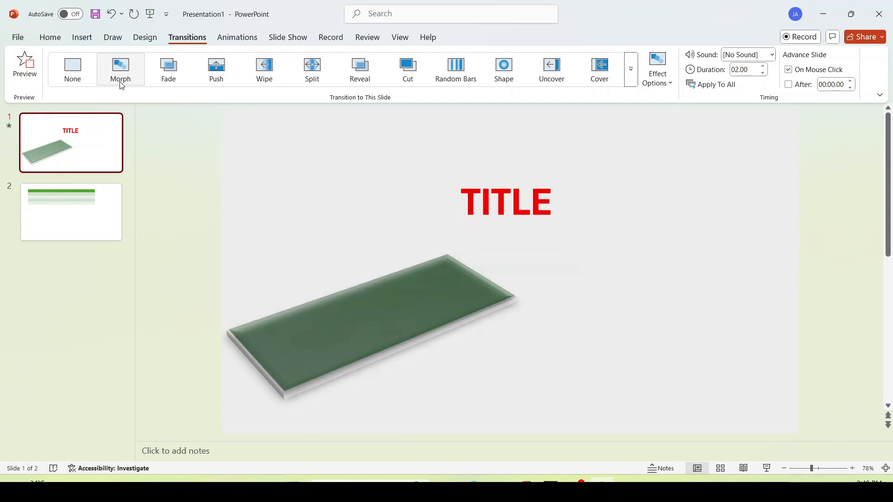
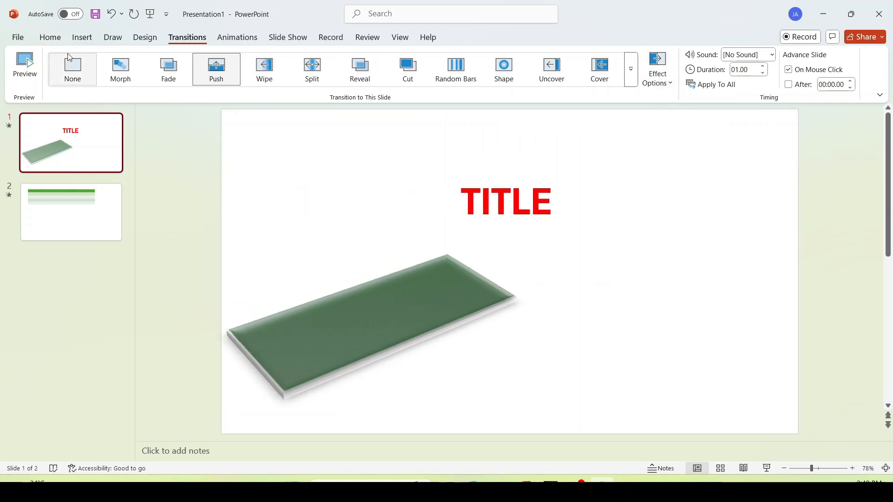
{"action": "left_click", "coordinate": [630, 72]}
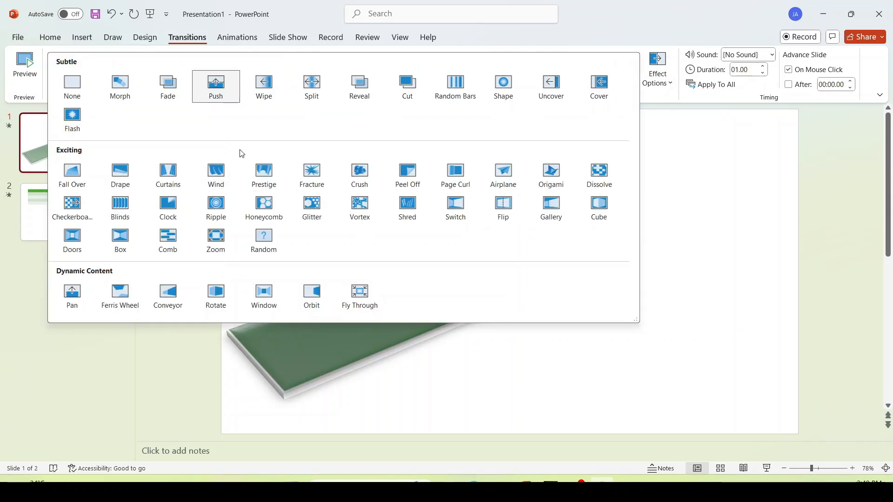
{"action": "left_click", "coordinate": [274, 206]}
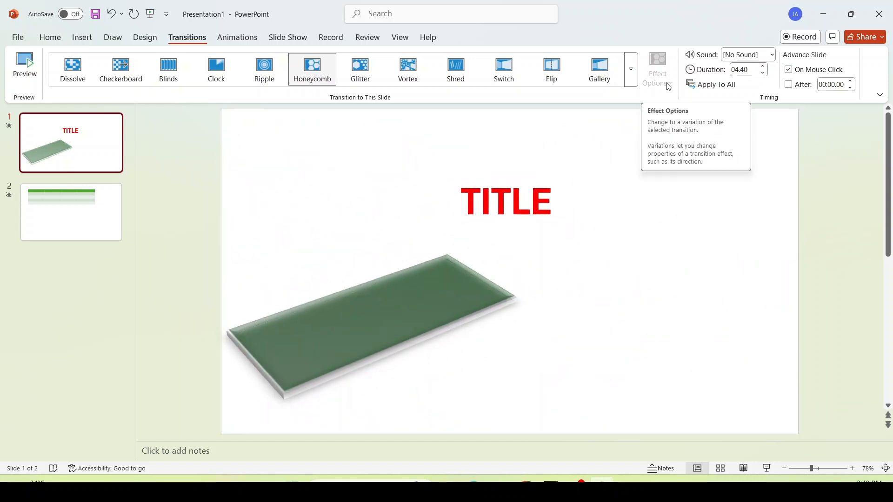
Step: Apply the Gallery transition to slide 1, choose an effect option for it and preview the result
{"action": "left_click", "coordinate": [624, 75]}
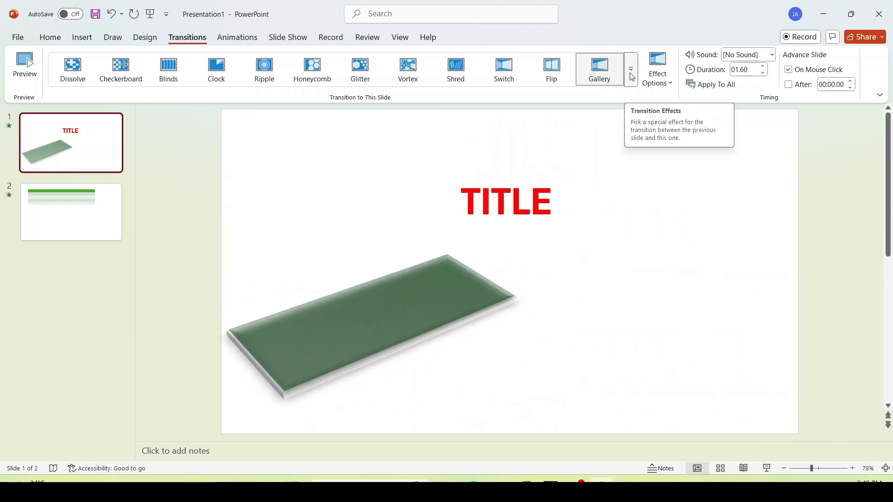
{"action": "left_click", "coordinate": [657, 68]}
{"action": "left_click", "coordinate": [676, 135]}
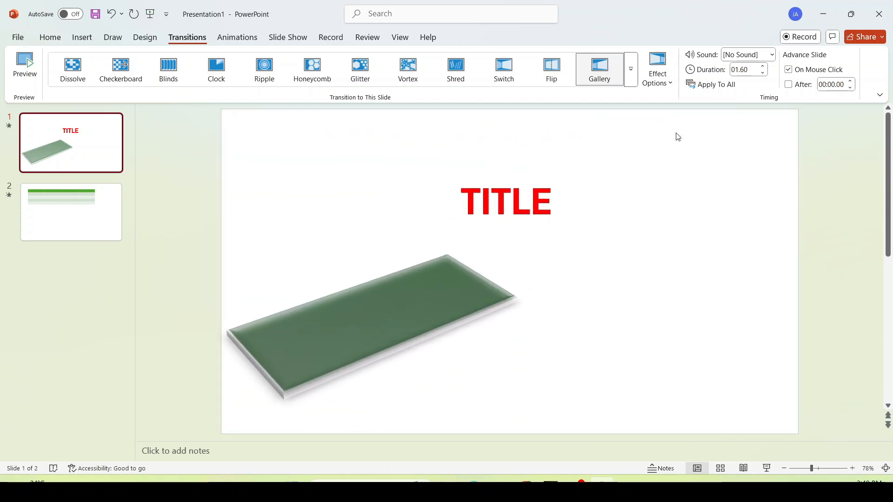
{"action": "left_click", "coordinate": [25, 67]}
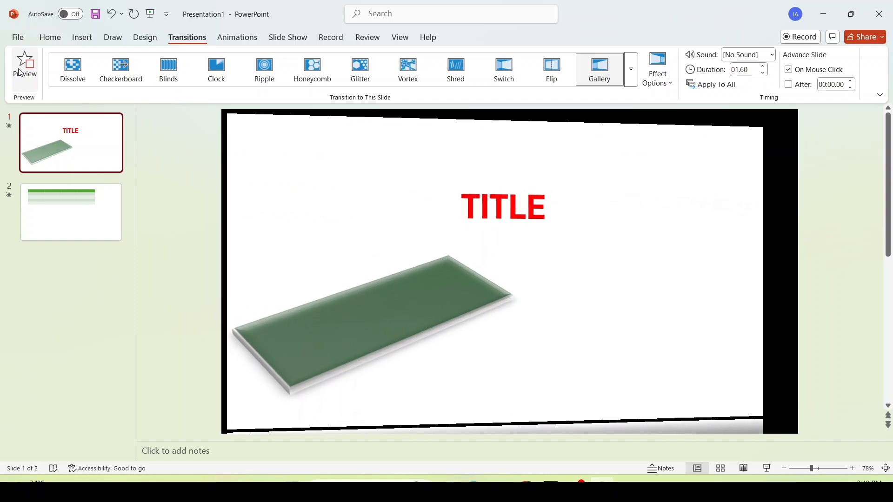
Step: Preview the Split transition on slide 2
{"action": "left_click", "coordinate": [81, 210]}
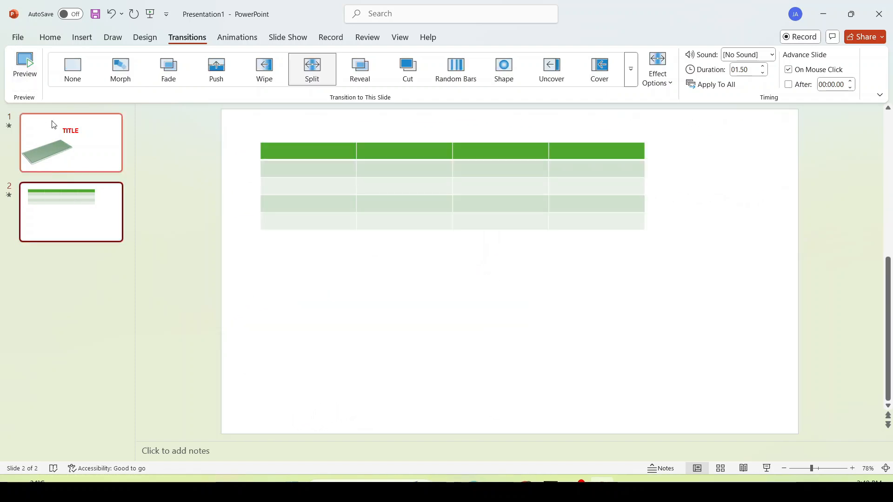
{"action": "left_click", "coordinate": [35, 69]}
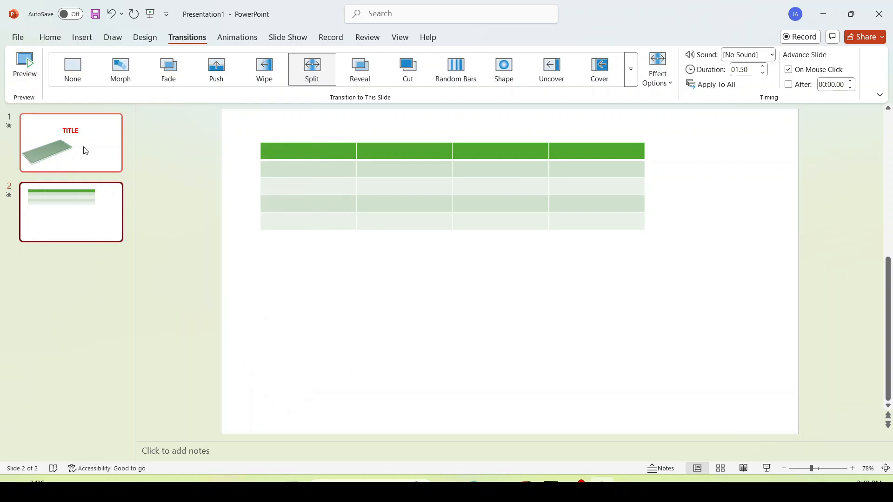
{"action": "left_click", "coordinate": [33, 68]}
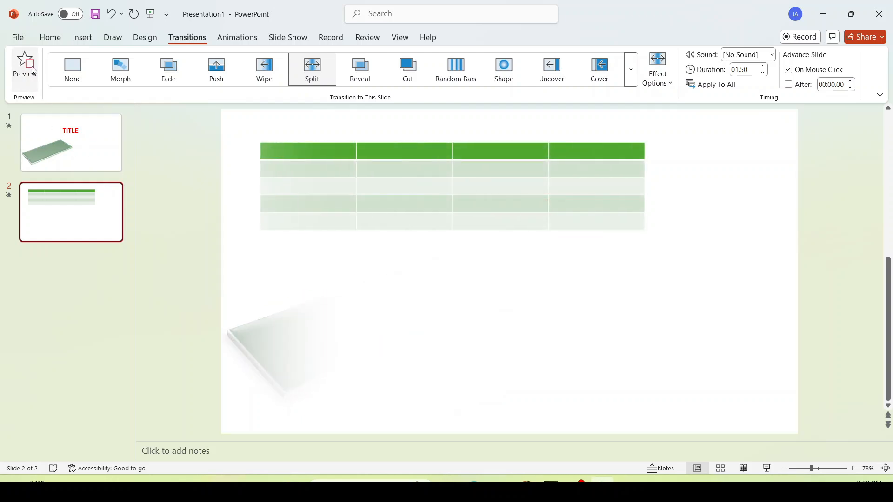
Step: Try the Shape transition on slide 2, replace it with Random Bars, and check its preview and effect options
{"action": "left_click", "coordinate": [521, 76]}
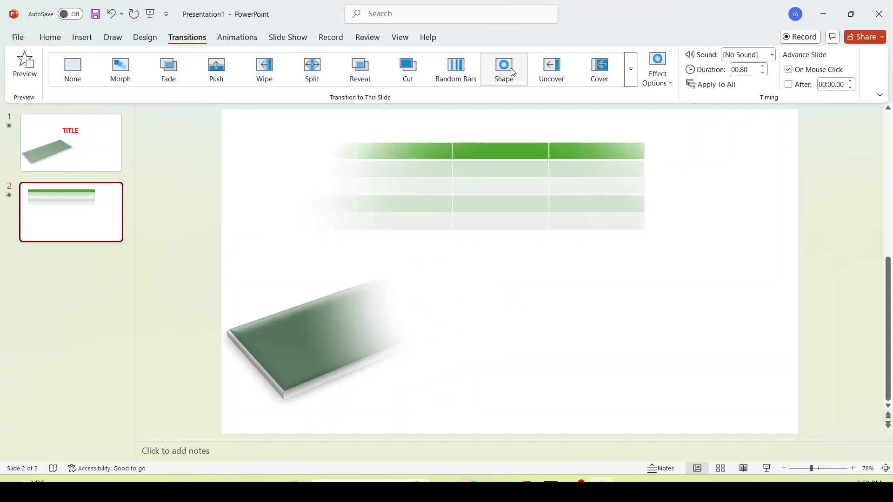
{"action": "left_click", "coordinate": [471, 77]}
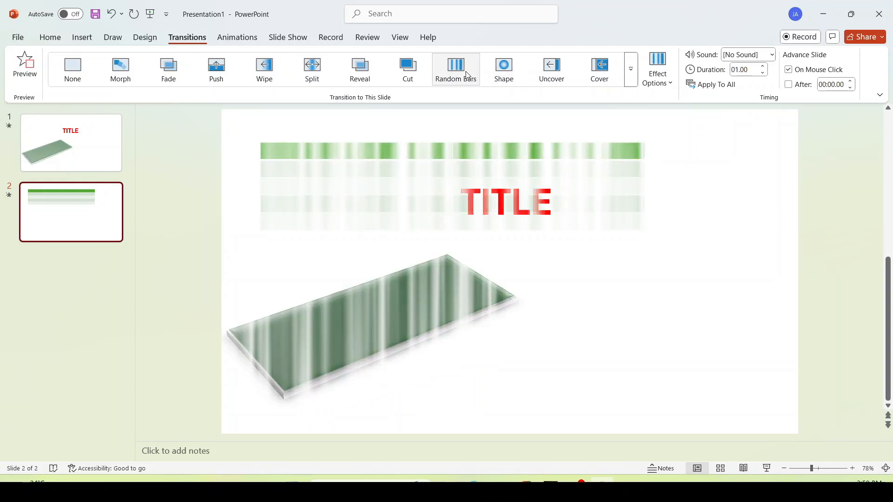
{"action": "left_click", "coordinate": [28, 72]}
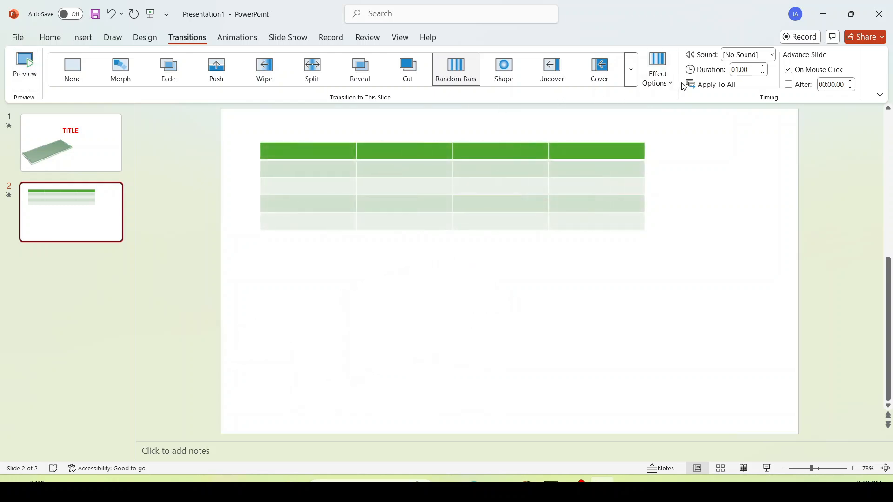
{"action": "left_click", "coordinate": [657, 69]}
{"action": "left_click", "coordinate": [684, 191]}
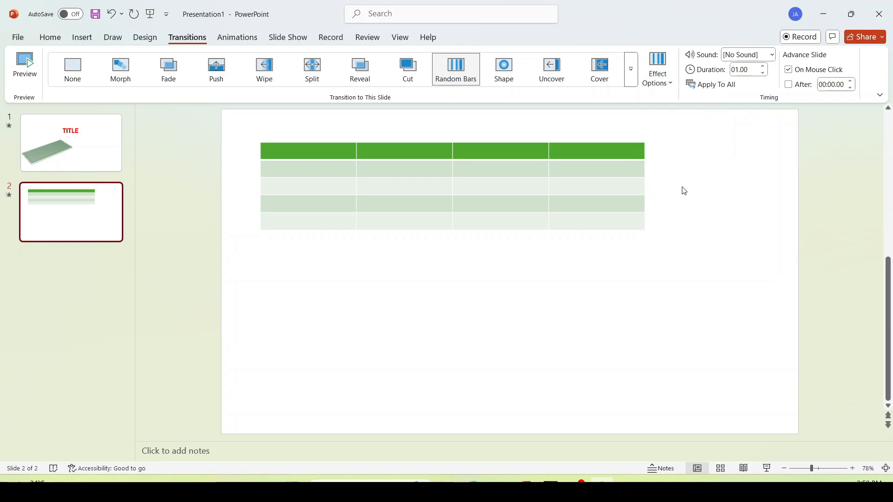
Step: Set slide 2's transition sound to Camera and its duration to 04.00, and preview it
{"action": "left_click", "coordinate": [772, 55]}
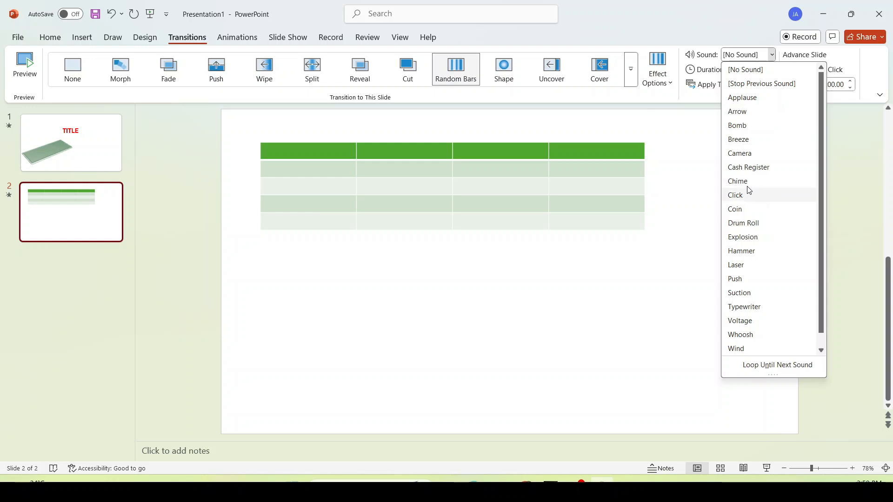
{"action": "left_click", "coordinate": [737, 154]}
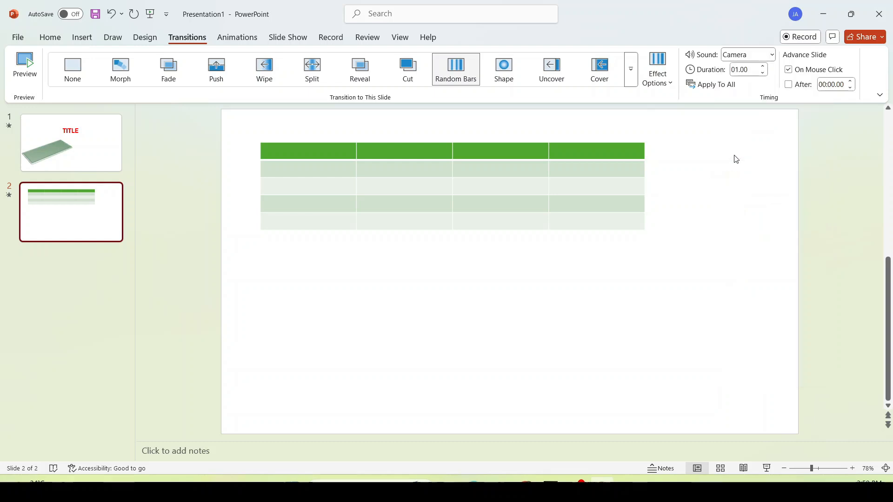
{"action": "left_click", "coordinate": [765, 66]}
{"action": "left_click", "coordinate": [765, 67]}
{"action": "left_click", "coordinate": [765, 67]}
{"action": "left_click", "coordinate": [765, 67]}
{"action": "left_click", "coordinate": [765, 67]}
{"action": "left_click", "coordinate": [765, 67]}
{"action": "left_click", "coordinate": [765, 67]}
{"action": "left_click", "coordinate": [765, 67]}
{"action": "left_click", "coordinate": [765, 67]}
{"action": "left_click", "coordinate": [765, 67]}
{"action": "left_click", "coordinate": [25, 76]}
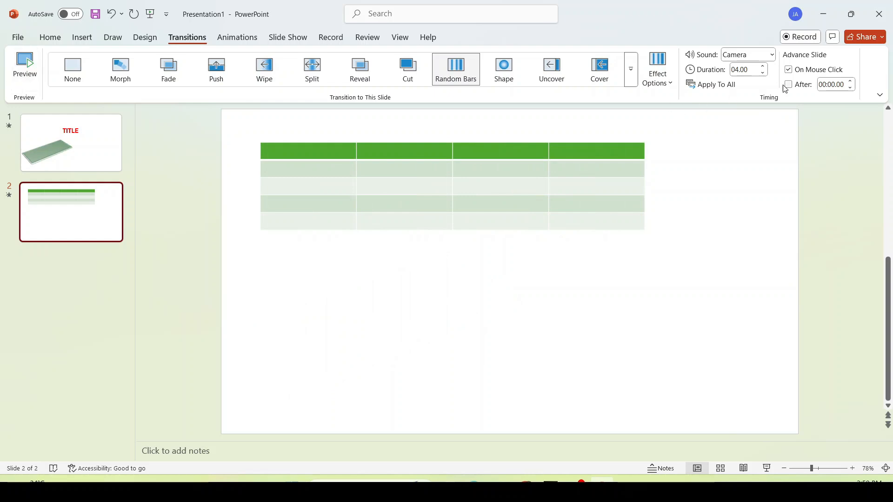
Step: Set slide 2's transition duration to 01.00 and its sound to [No Sound], previewing the changes
{"action": "left_click", "coordinate": [764, 73]}
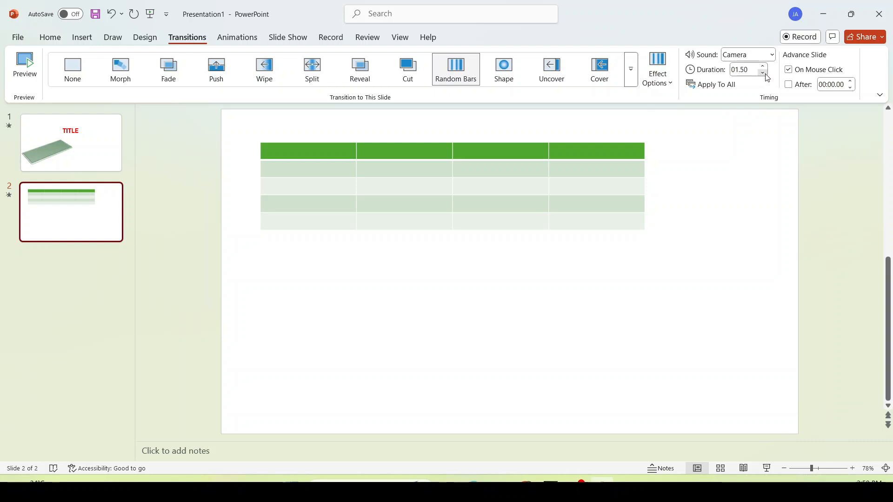
{"action": "left_click", "coordinate": [9, 75]}
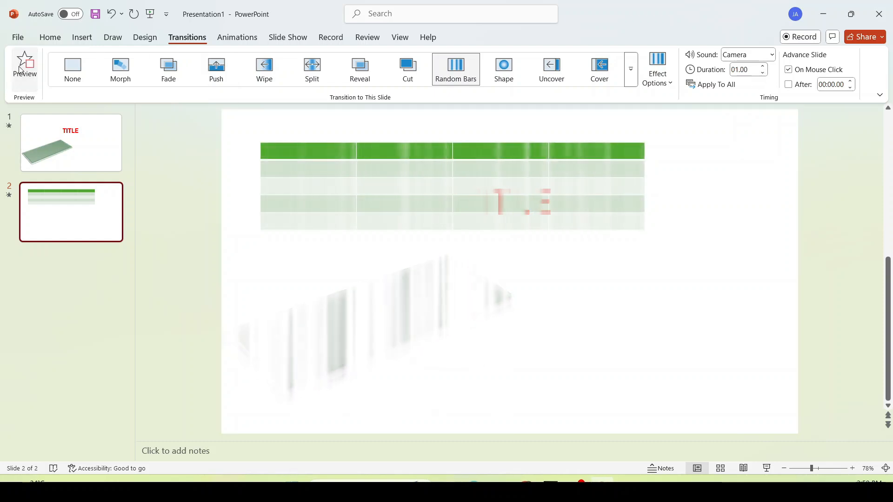
{"action": "left_click", "coordinate": [761, 54]}
{"action": "left_click", "coordinate": [750, 69]}
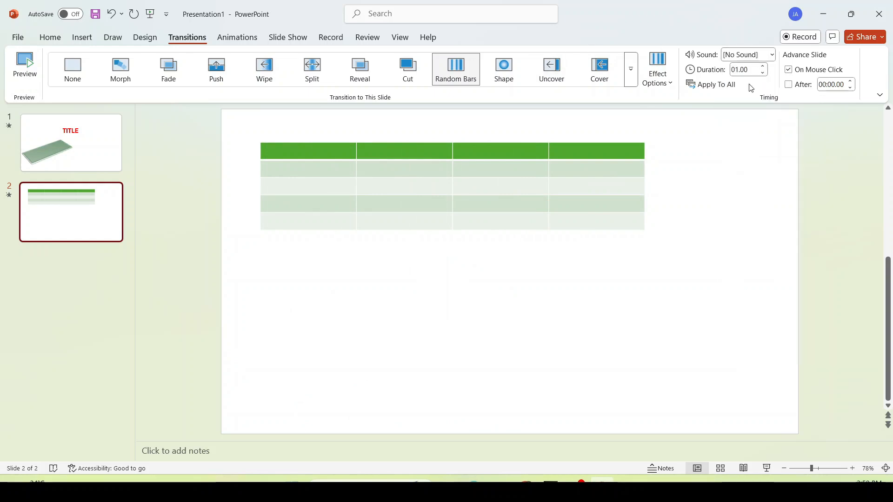
{"action": "left_click", "coordinate": [17, 70]}
Step: Set the duration of slide 2's Random Bars transition to 05.00 and preview it
{"action": "left_click", "coordinate": [764, 72]}
{"action": "left_click", "coordinate": [765, 72]}
{"action": "left_click", "coordinate": [750, 69]}
{"action": "double_click", "coordinate": [747, 69]}
{"action": "left_click", "coordinate": [748, 70]}
{"action": "left_click_drag", "start_coordinate": [749, 70], "coordinate": [722, 74]}
{"action": "type", "text": "5"}
{"action": "left_click", "coordinate": [705, 225]}
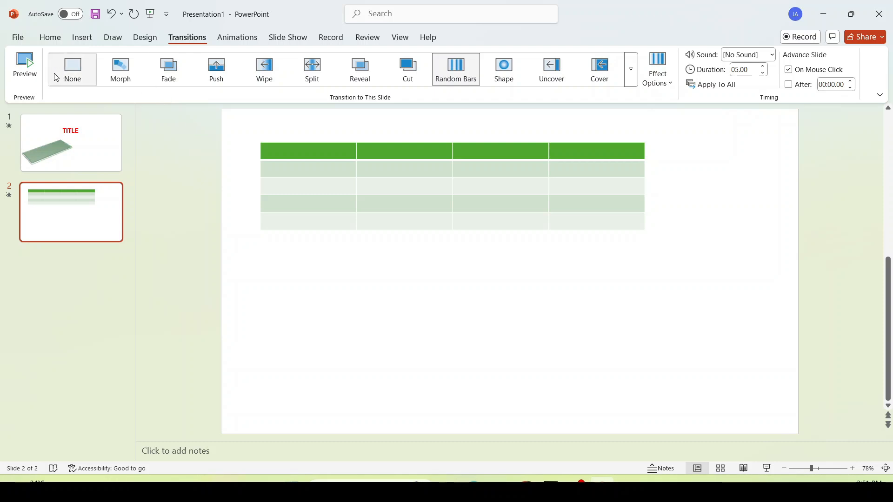
{"action": "left_click", "coordinate": [38, 73]}
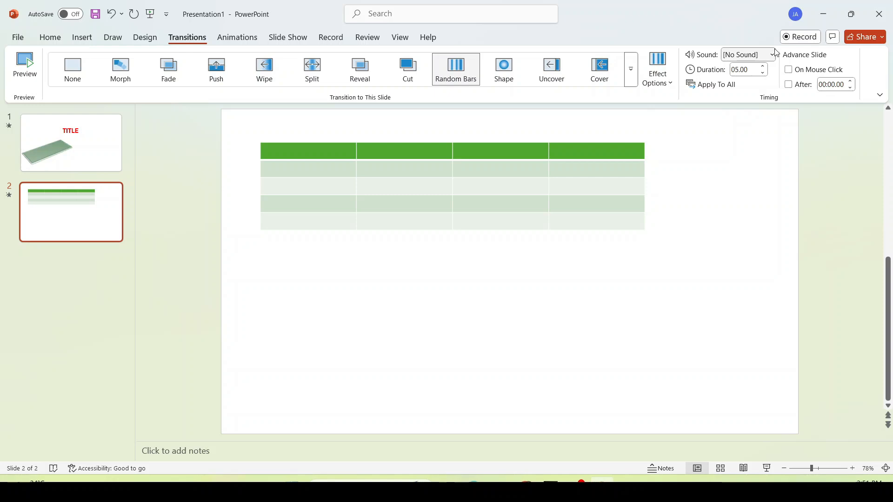
Step: Set slide 2 to advance automatically after 00:05.00 instead of on mouse click, and preview the transition
{"action": "left_click", "coordinate": [853, 82]}
{"action": "left_click", "coordinate": [22, 53]}
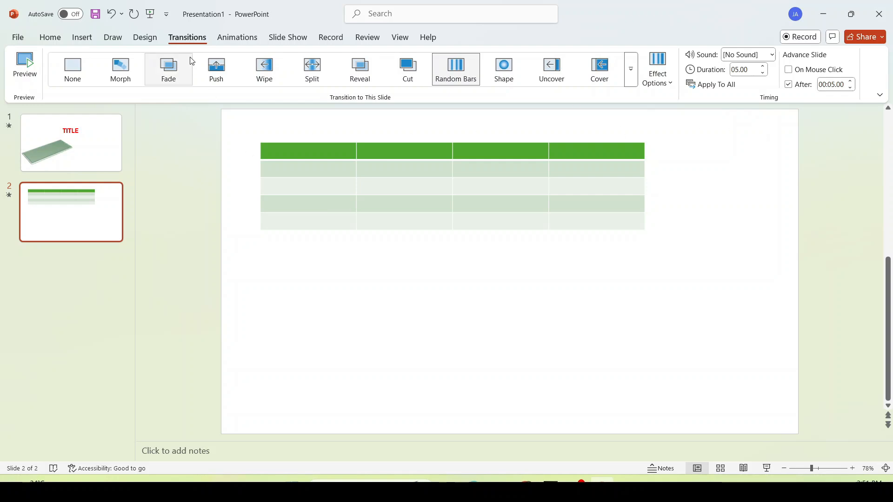
Step: Bring up the animation effects and select the green 3D slab on slide 1 as the object to animate
{"action": "left_click", "coordinate": [230, 44]}
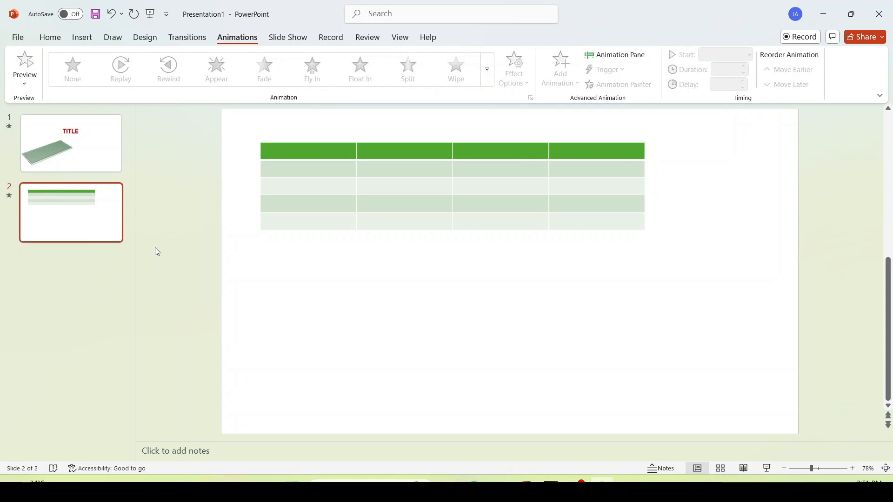
{"action": "left_click", "coordinate": [103, 152]}
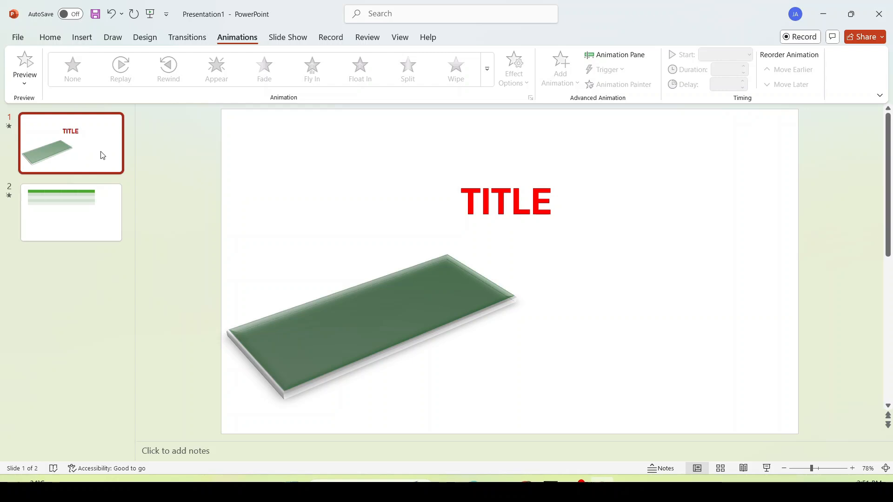
{"action": "left_click", "coordinate": [436, 289]}
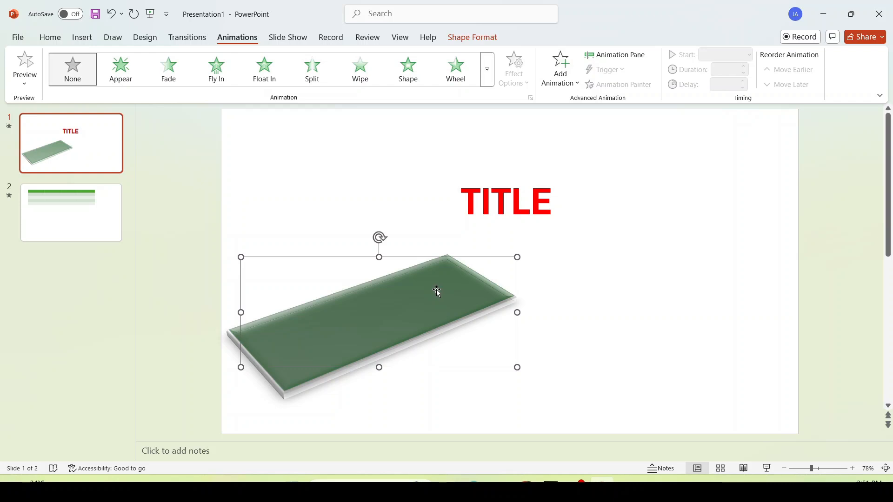
{"action": "left_click", "coordinate": [526, 197]}
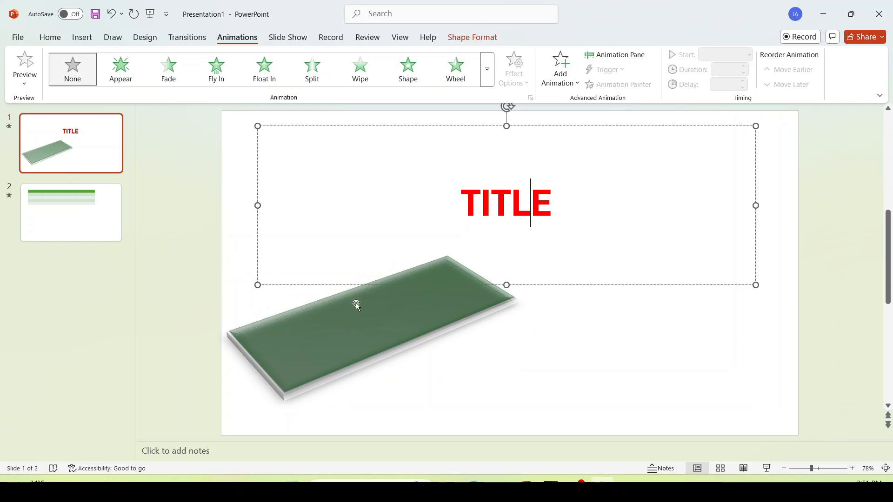
{"action": "left_click", "coordinate": [354, 335]}
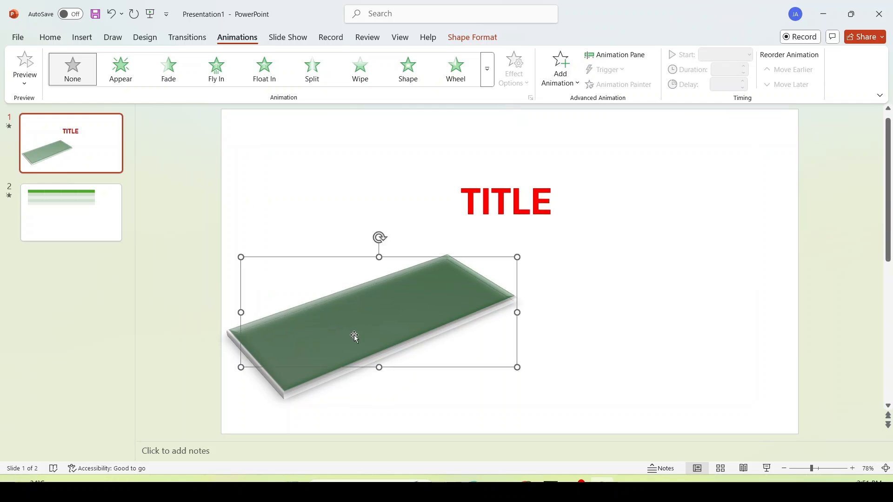